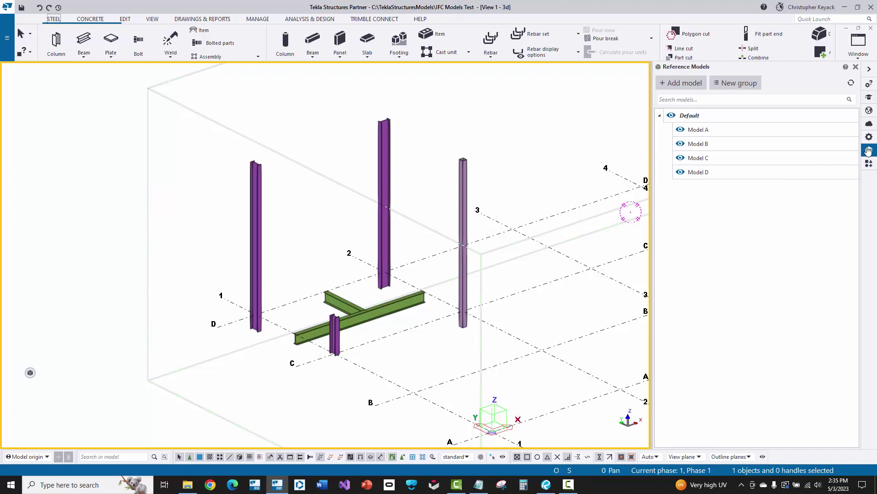
- Highlight the column of each reference model, Model A through Model D, then clear the highlight
{"action": "left_click", "coordinate": [703, 131]}
{"action": "left_click", "coordinate": [697, 145]}
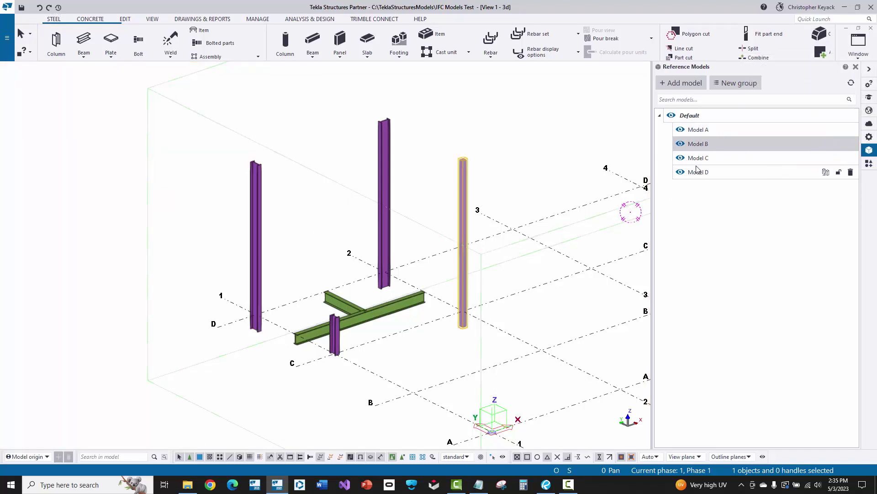
{"action": "left_click", "coordinate": [698, 159]}
{"action": "left_click", "coordinate": [679, 173]}
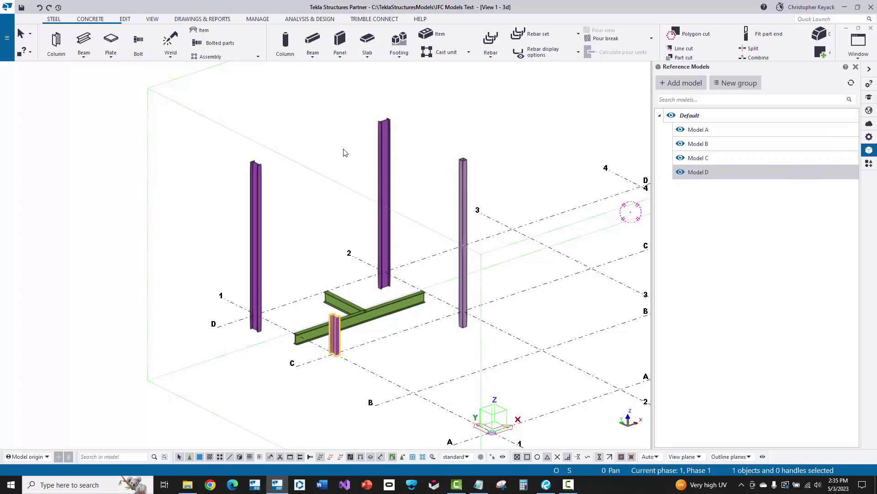
{"action": "left_click", "coordinate": [238, 317]}
- Select the left column and Model D's small middle column, then open Model D's details
{"action": "left_click", "coordinate": [256, 313]}
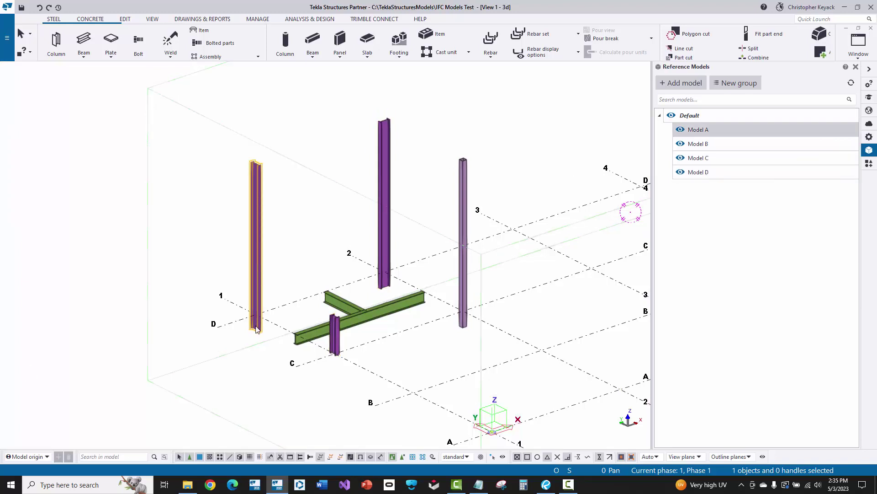
{"action": "scroll", "coordinate": [256, 329], "scroll_direction": "up", "scroll_amount": 2}
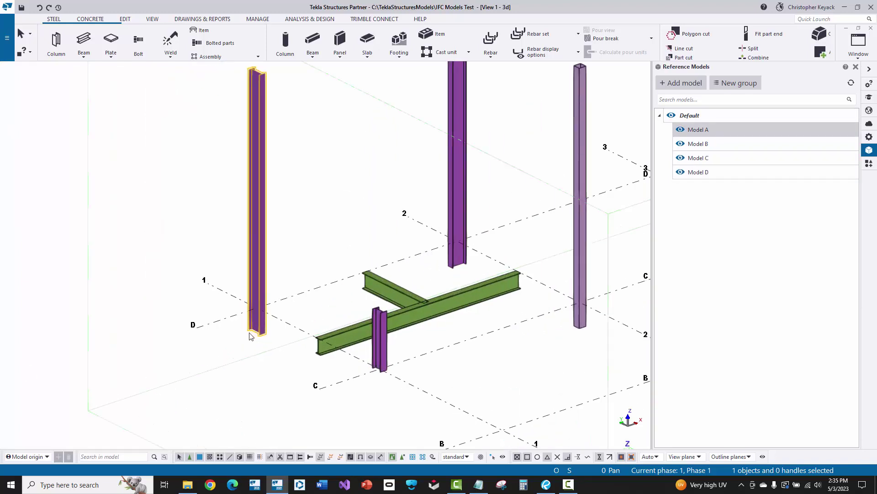
{"action": "left_click", "coordinate": [380, 347]}
{"action": "scroll", "coordinate": [376, 371], "scroll_direction": "up", "scroll_amount": 4}
{"action": "scroll", "coordinate": [393, 362], "scroll_direction": "up", "scroll_amount": 2}
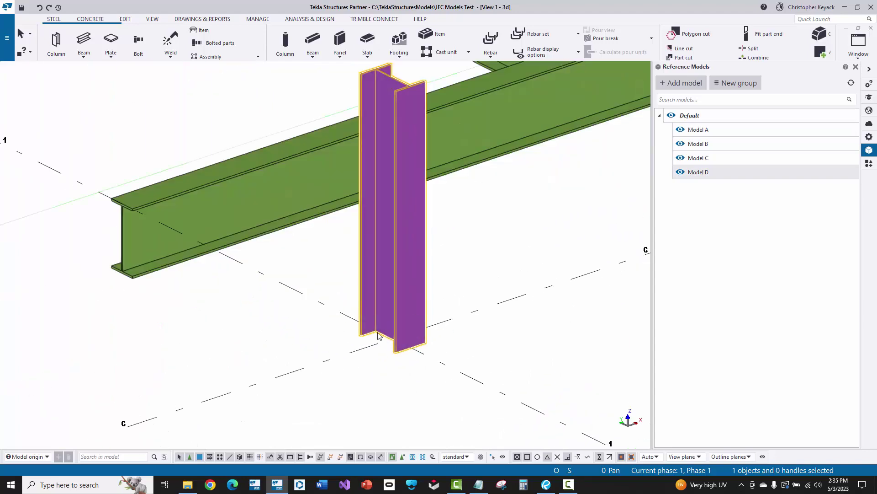
{"action": "scroll", "coordinate": [379, 338], "scroll_direction": "down", "scroll_amount": 5}
{"action": "double_click", "coordinate": [712, 172]}
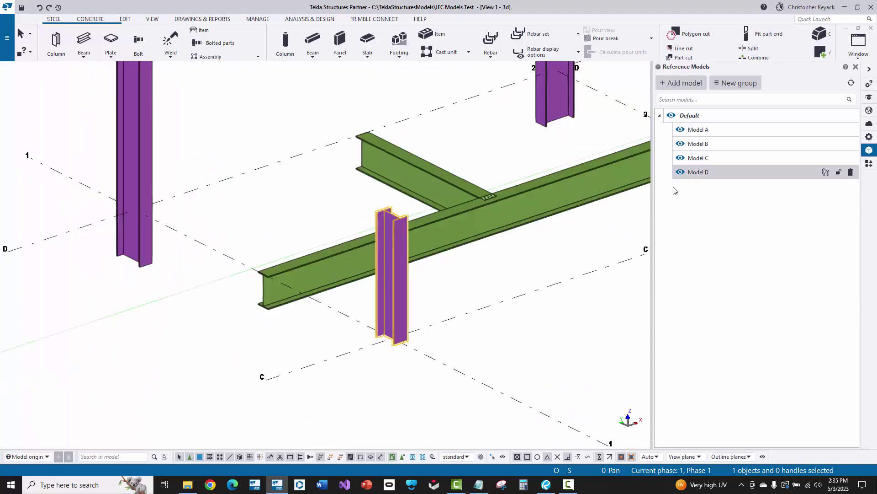
- Check Model D's -15'0" Y offset, then select the right column for Model B's 20'0" X, -15'0" Y
{"action": "left_click", "coordinate": [768, 243]}
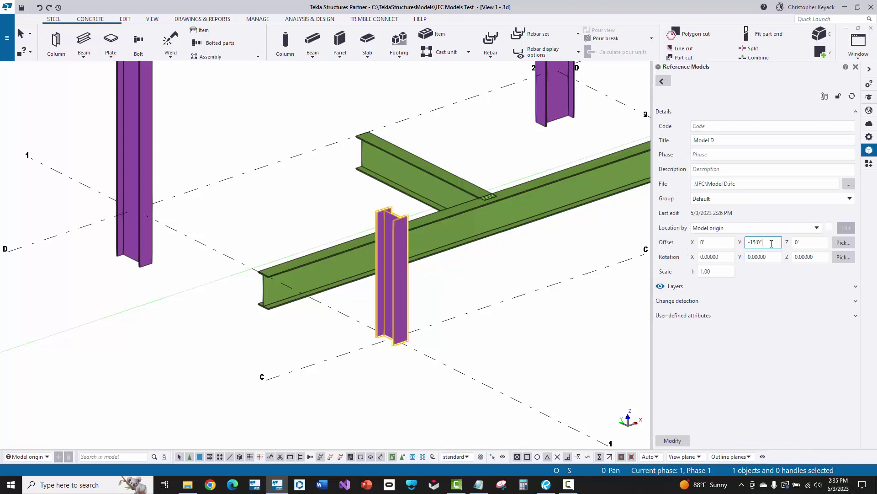
{"action": "middle_click_drag", "start_coordinate": [522, 270], "coordinate": [490, 284]}
{"action": "scroll", "coordinate": [475, 210], "scroll_direction": "down", "scroll_amount": 3}
{"action": "middle_click_drag", "start_coordinate": [475, 210], "coordinate": [382, 242]}
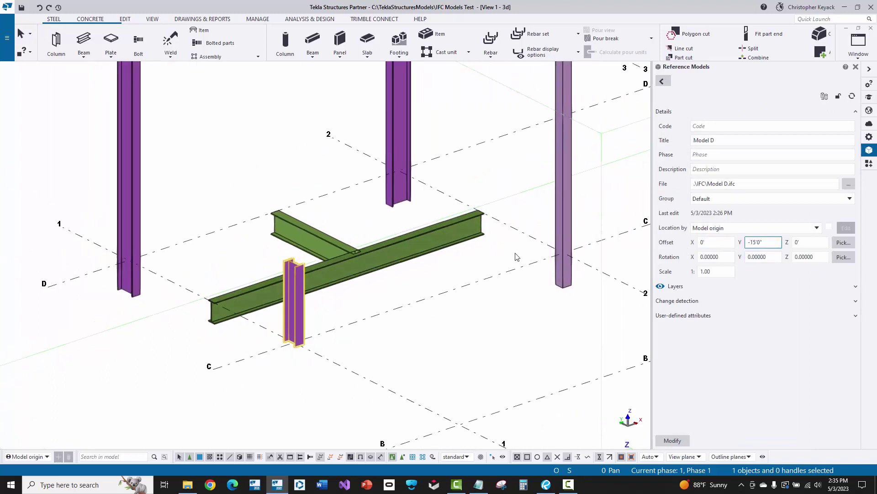
{"action": "left_click", "coordinate": [570, 227]}
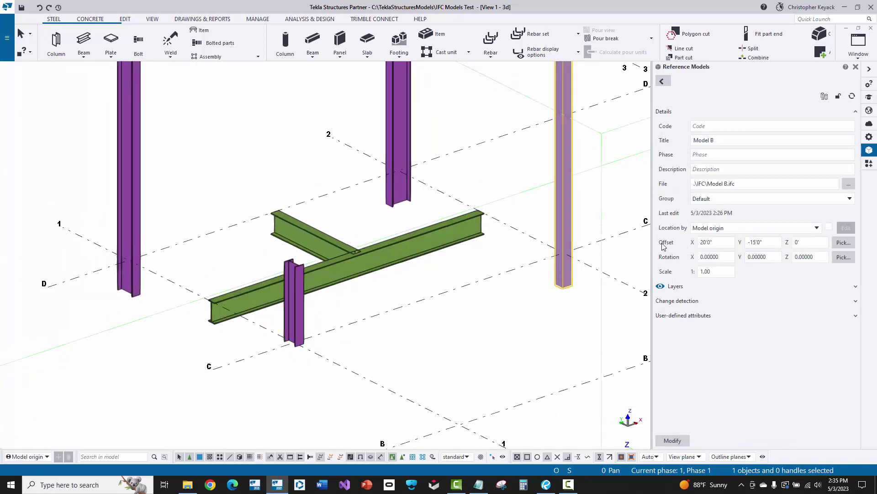
- Select the centre column to show Model C's 20'0" X offset, with zero Y and Z
{"action": "left_click", "coordinate": [397, 105]}
{"action": "left_click", "coordinate": [704, 242]}
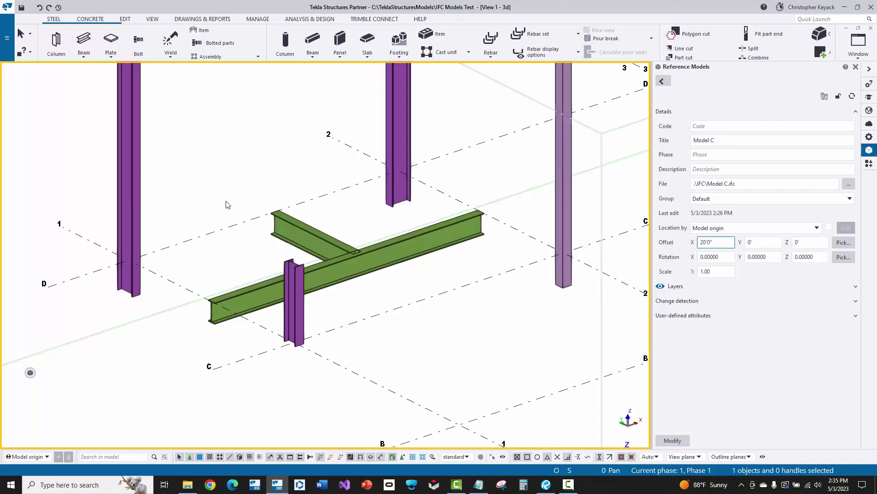
{"action": "scroll", "coordinate": [227, 202], "scroll_direction": "down", "scroll_amount": 1}
{"action": "middle_click_drag", "start_coordinate": [228, 202], "coordinate": [237, 308]}
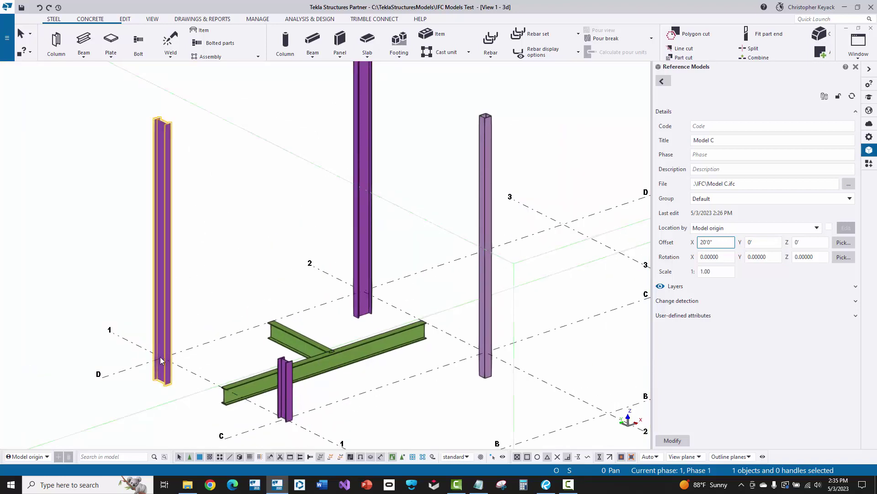
{"action": "middle_click_drag", "start_coordinate": [158, 356], "coordinate": [156, 277]}
{"action": "scroll", "coordinate": [173, 272], "scroll_direction": "down", "scroll_amount": 1}
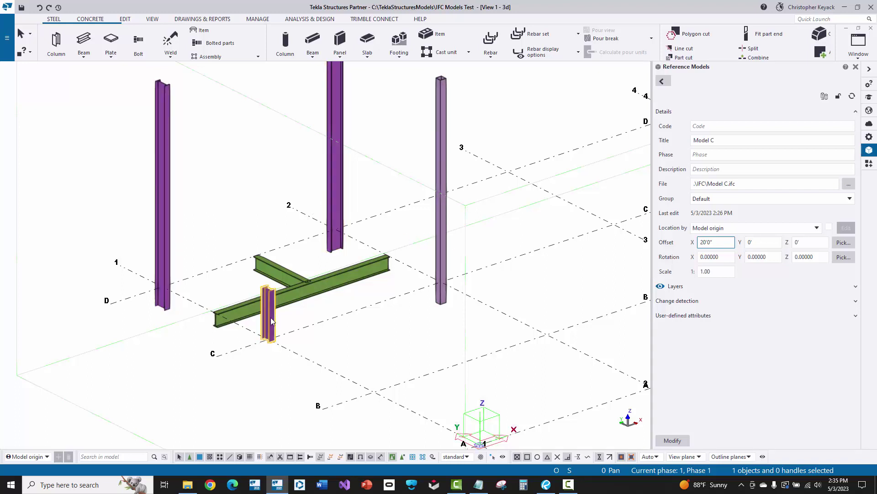
- Return to the reference model list with Models A to D, then select the Model B column
{"action": "left_click", "coordinate": [663, 80]}
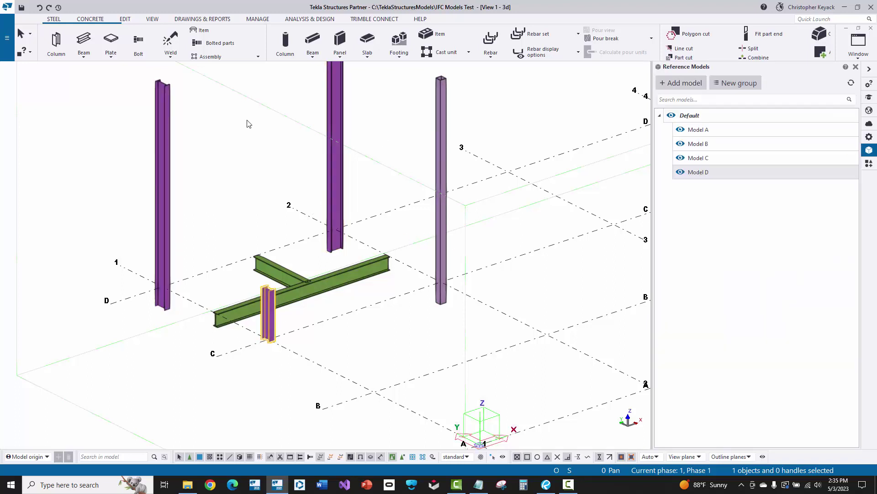
{"action": "left_click", "coordinate": [278, 272]}
{"action": "middle_click_drag", "start_coordinate": [330, 312], "coordinate": [300, 236]}
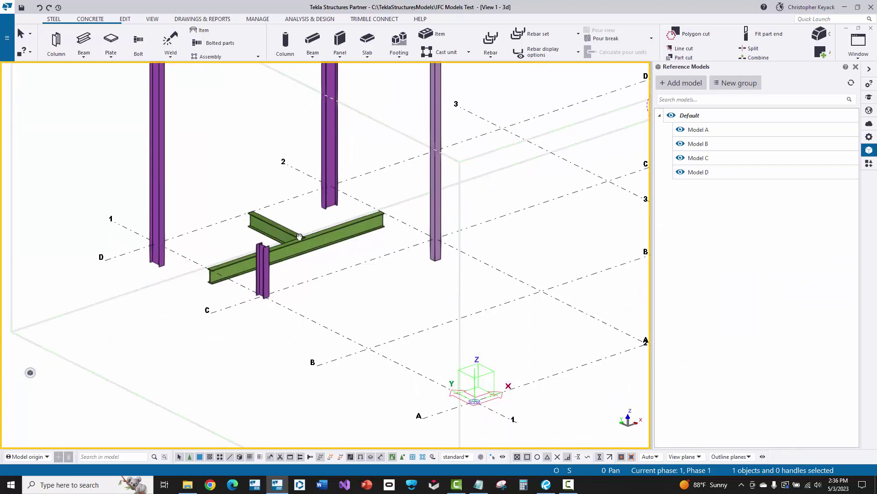
{"action": "left_click", "coordinate": [437, 210]}
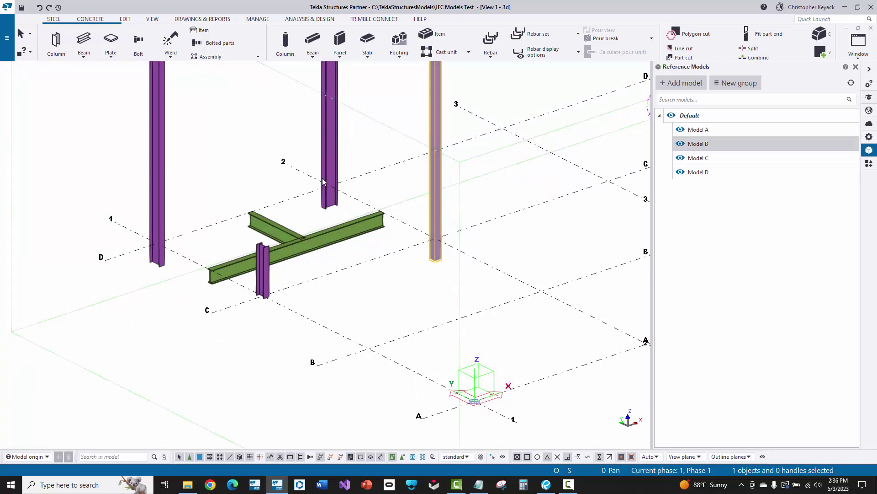
{"action": "middle_click_drag", "start_coordinate": [274, 165], "coordinate": [267, 205]}
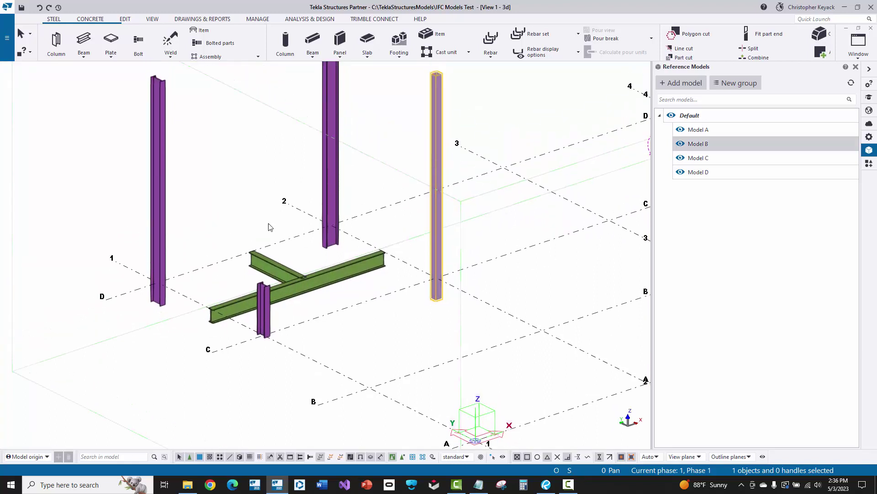
- Save and upload the whole IFC Models Test.db1 model to Trimble Connect
{"action": "left_click", "coordinate": [370, 22]}
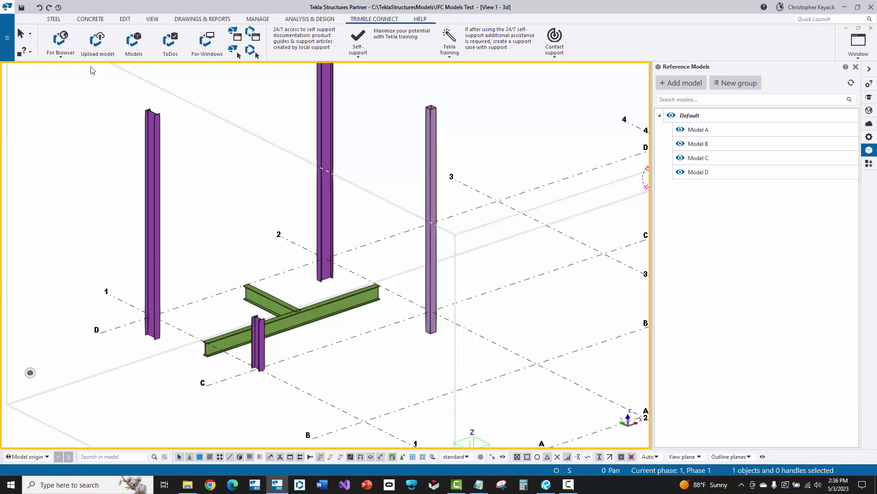
{"action": "left_click", "coordinate": [97, 43]}
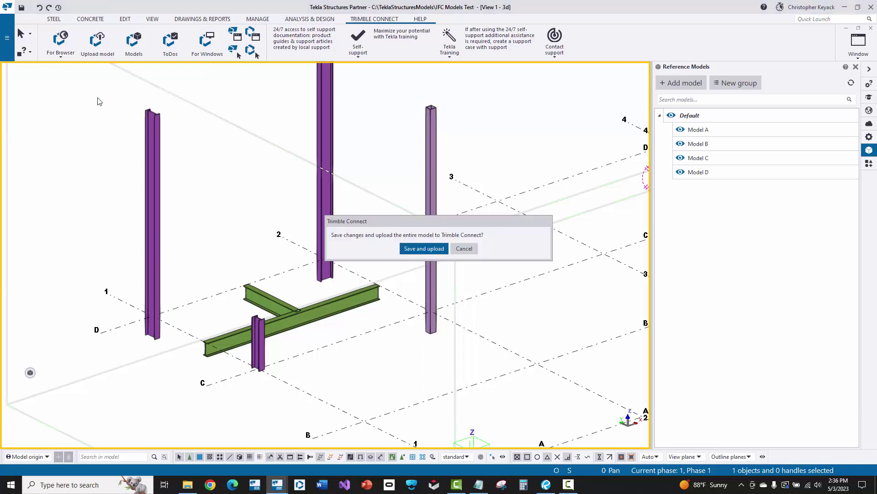
{"action": "left_click", "coordinate": [410, 250]}
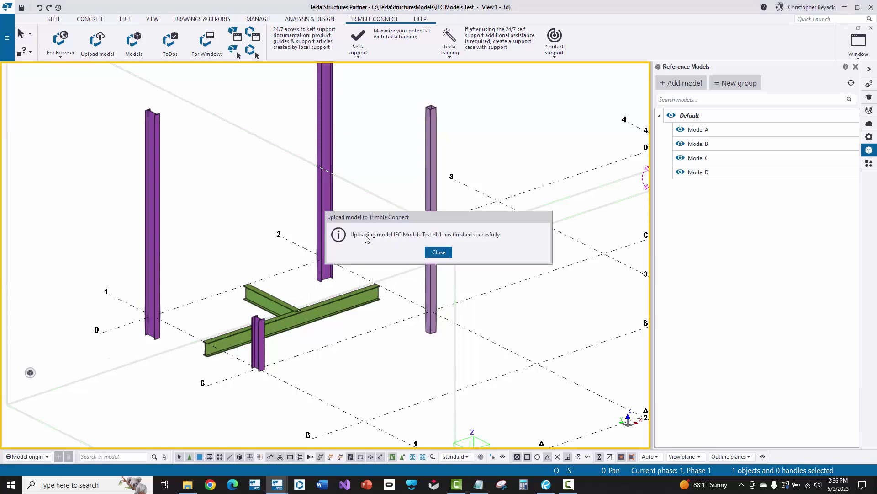
{"action": "left_click", "coordinate": [438, 252]}
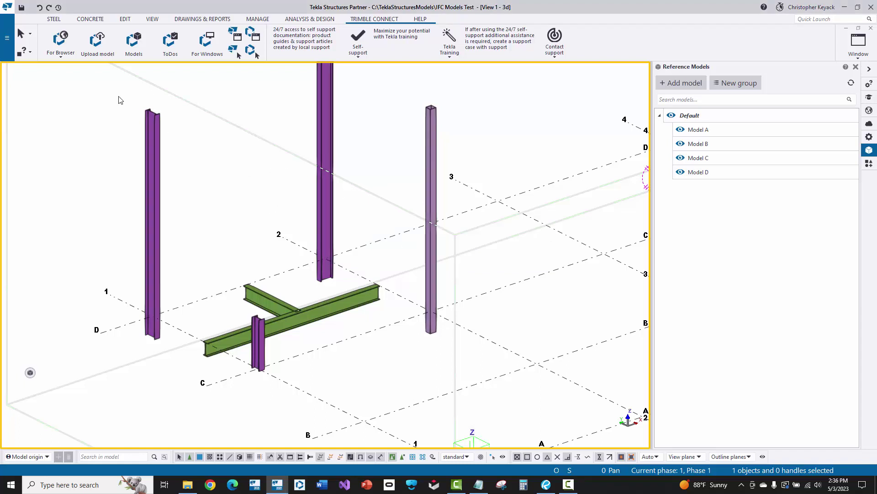
- Bring up the Trimble Connect models window's Reference models list
{"action": "left_click", "coordinate": [132, 46]}
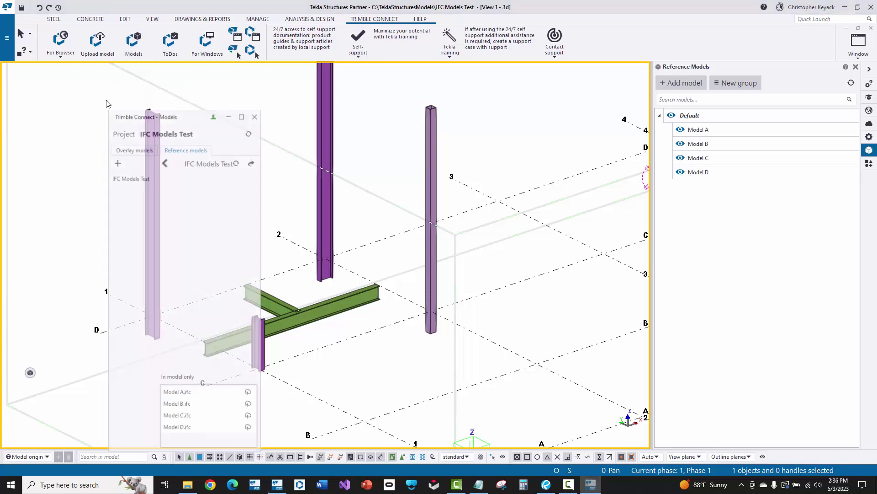
{"action": "left_click_drag", "start_coordinate": [140, 119], "coordinate": [56, 89]}
{"action": "left_click", "coordinate": [50, 118]}
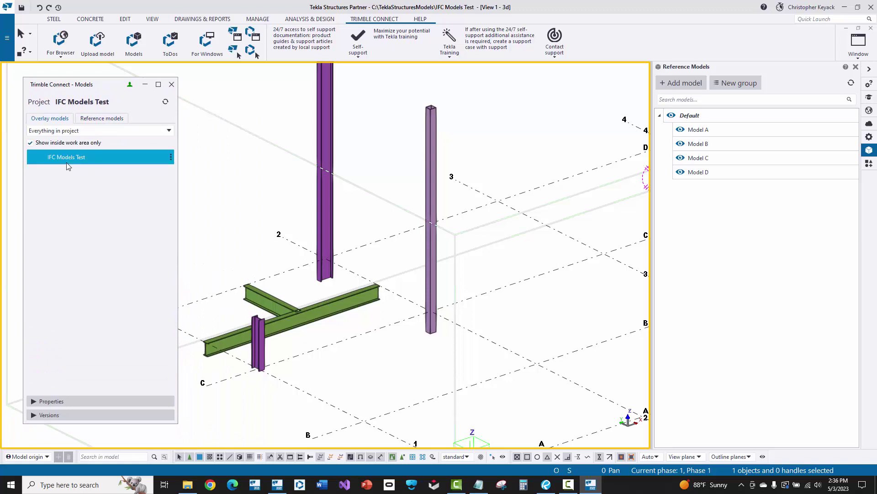
{"action": "left_click", "coordinate": [102, 118]}
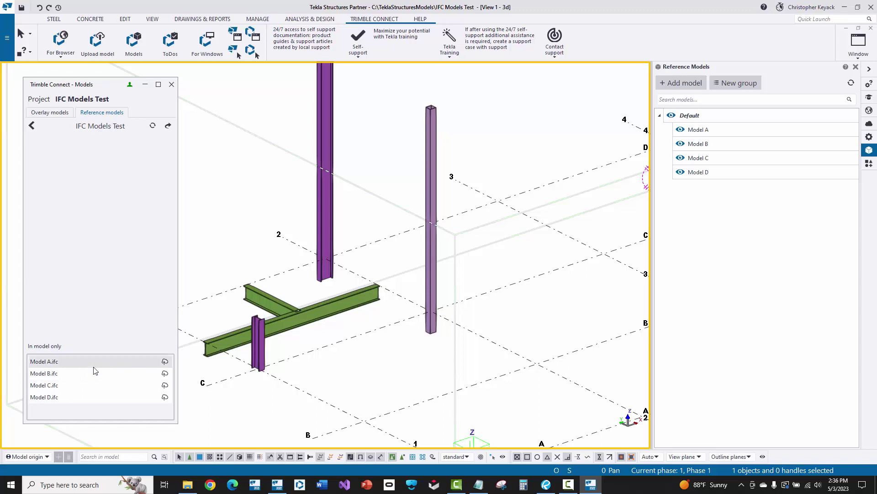
- Upload Model A.ifc, Model B.ifc, Model C.ifc and Model D.ifc to the IFC Models Test project
{"action": "left_click", "coordinate": [167, 362]}
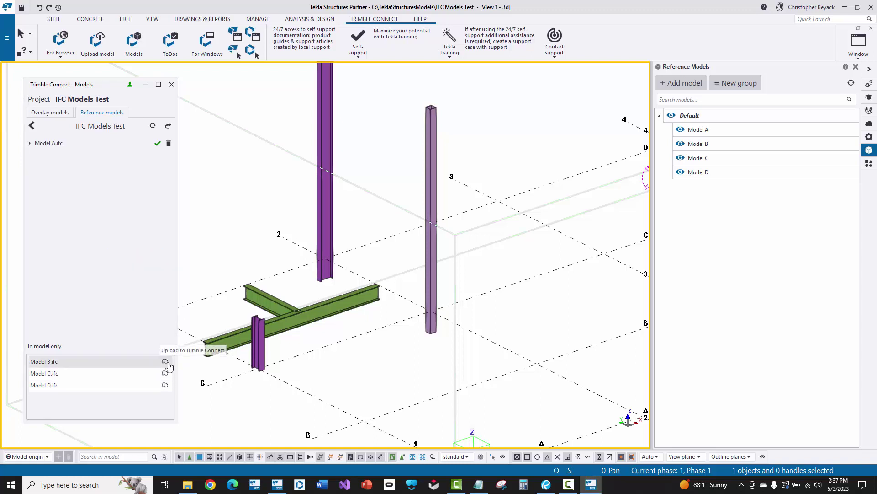
{"action": "left_click", "coordinate": [165, 362]}
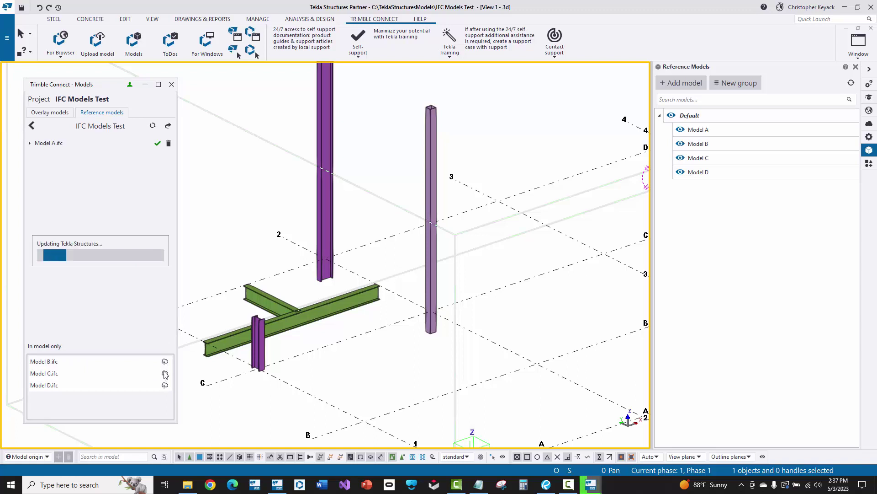
{"action": "left_click", "coordinate": [165, 361]}
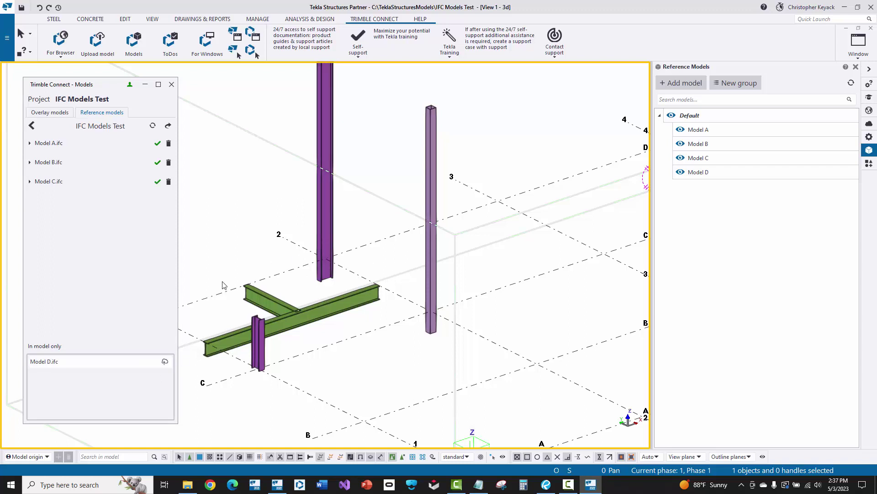
{"action": "left_click", "coordinate": [165, 362]}
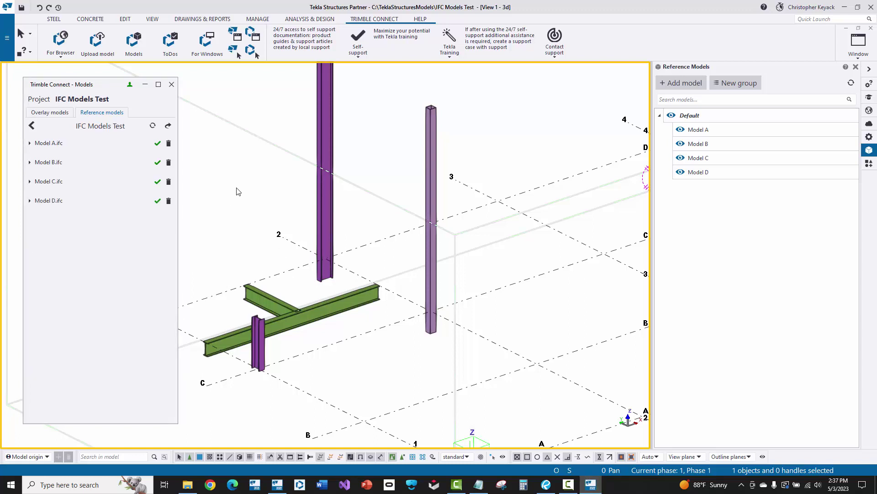
- Close the models window and launch the IFC Models Test project in Trimble Connect for Browser
{"action": "left_click", "coordinate": [171, 85]}
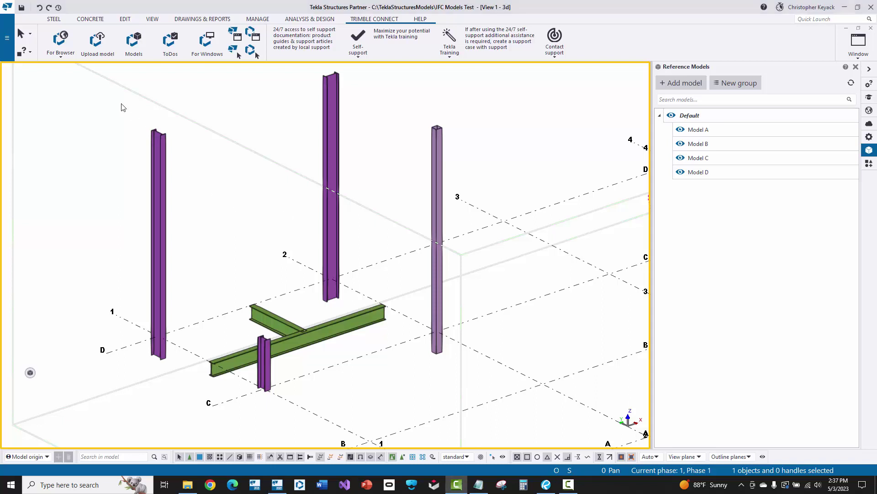
{"action": "left_click", "coordinate": [61, 38]}
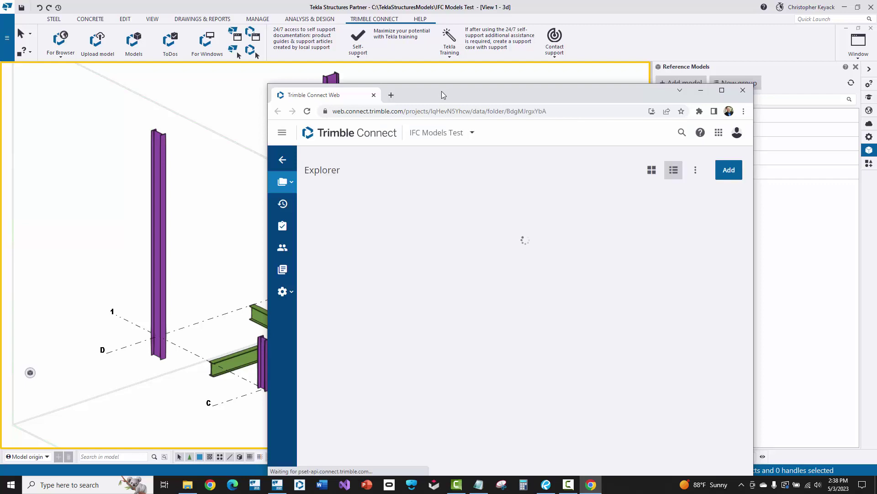
- Maximize the browser and select IFC Models Test.tekla plus Model A.ifc through Model D.ifc
{"action": "double_click", "coordinate": [442, 92]}
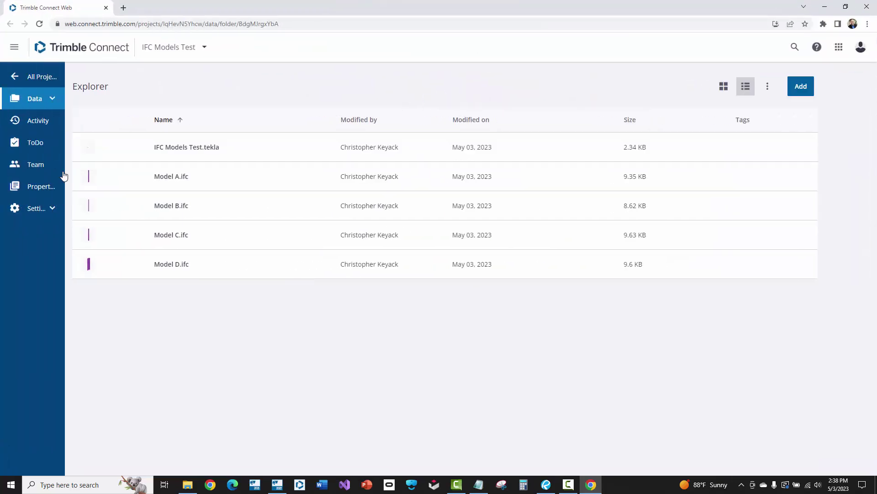
{"action": "left_click", "coordinate": [141, 147]}
{"action": "left_click", "coordinate": [141, 177]}
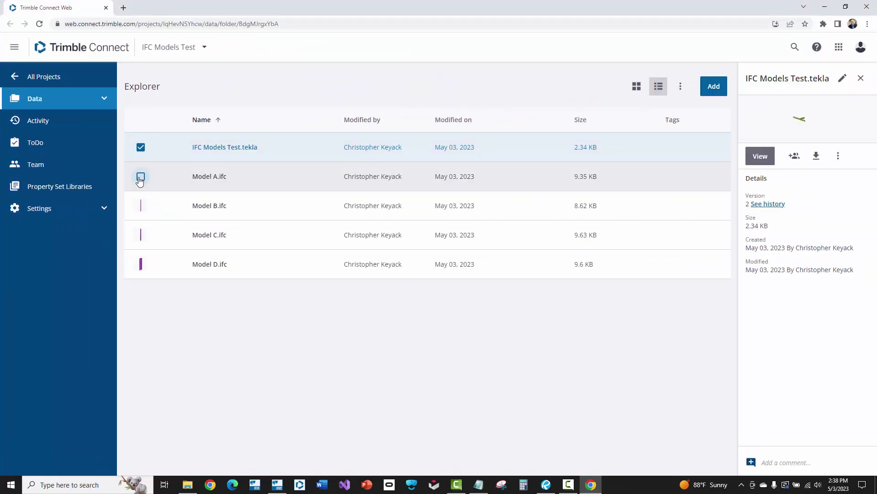
{"action": "left_click", "coordinate": [141, 206]}
{"action": "left_click", "coordinate": [141, 235]}
{"action": "left_click", "coordinate": [141, 264]}
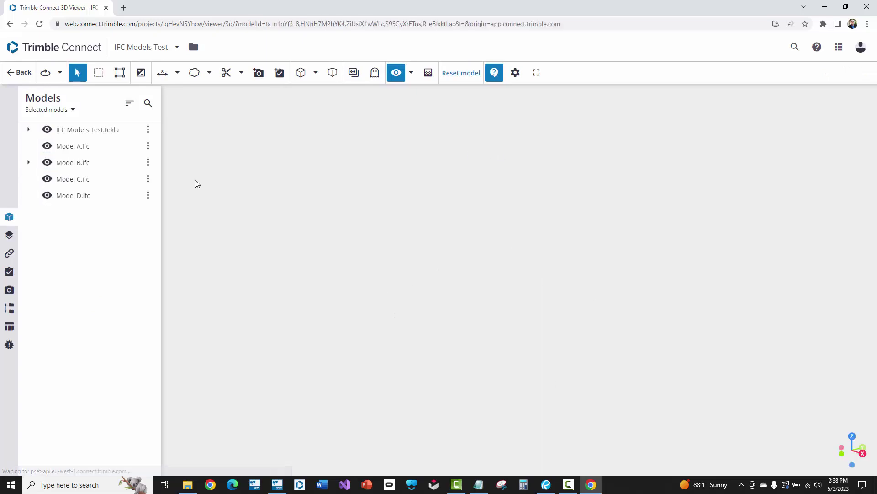
- Zoom in on the combined purple columns and green beams in the 3D Viewer
{"action": "scroll", "coordinate": [492, 256], "scroll_direction": "up", "scroll_amount": 5}
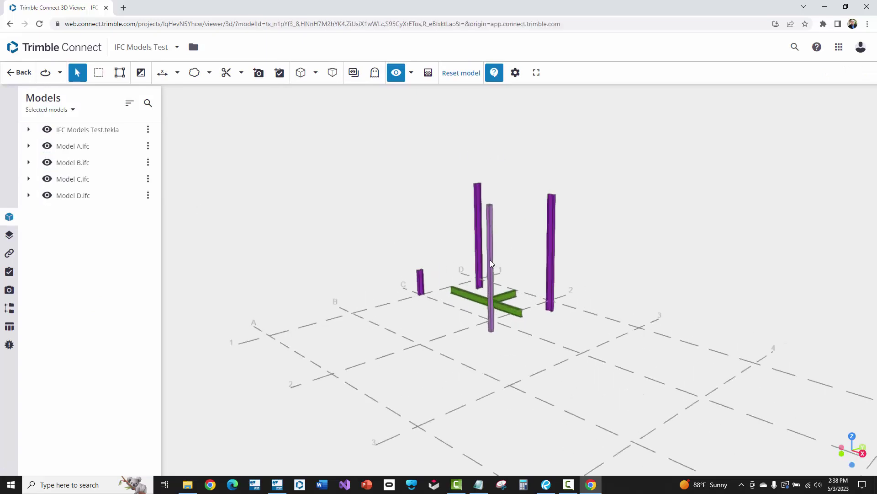